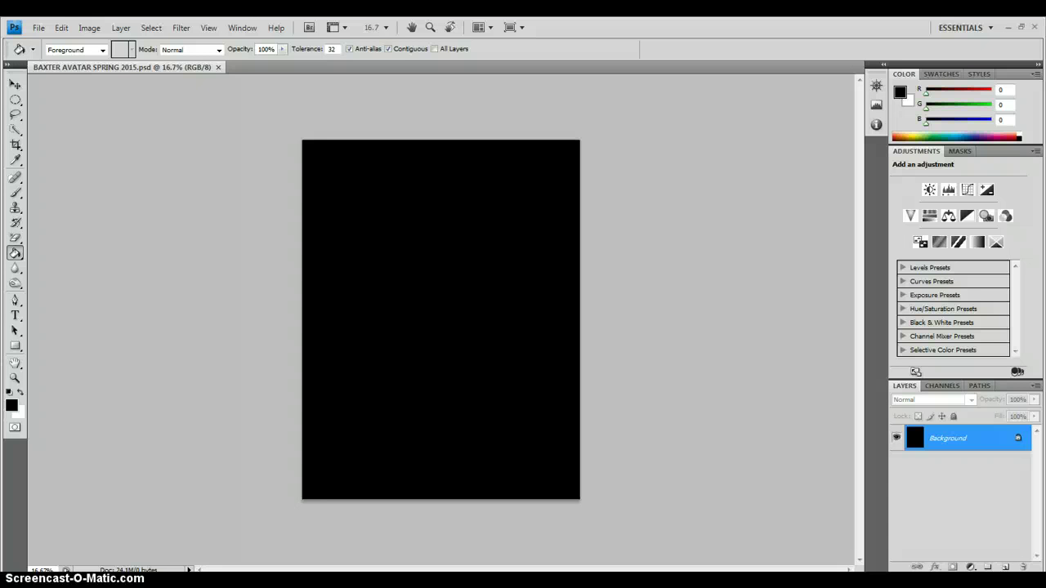
Step: Browse for a file to open in the SPRING 2015 STUDENT PHOTOS folder under Video Web and More on the ~Southview S: drive
left_click(39, 28)
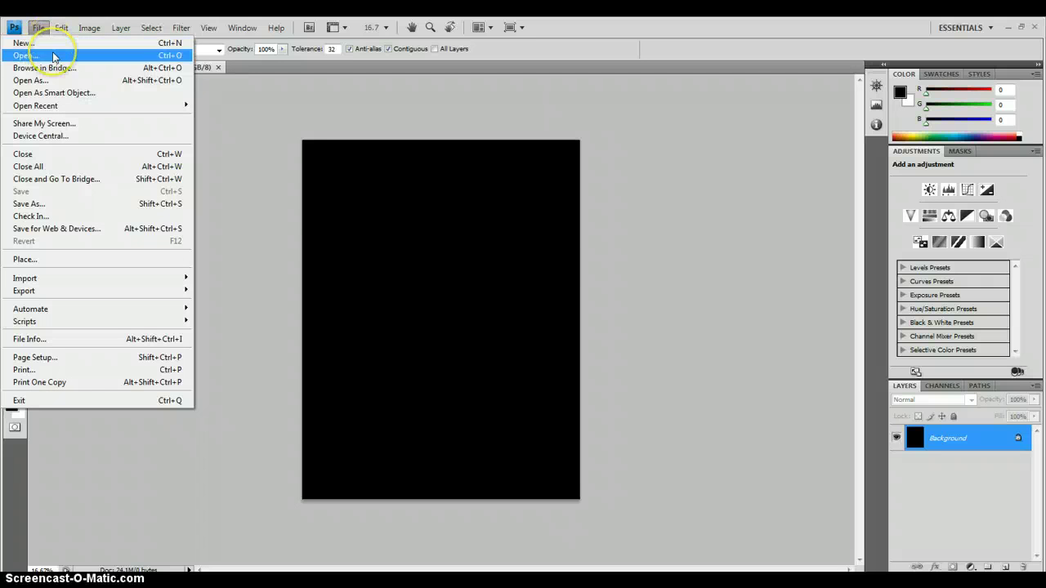
left_click(54, 55)
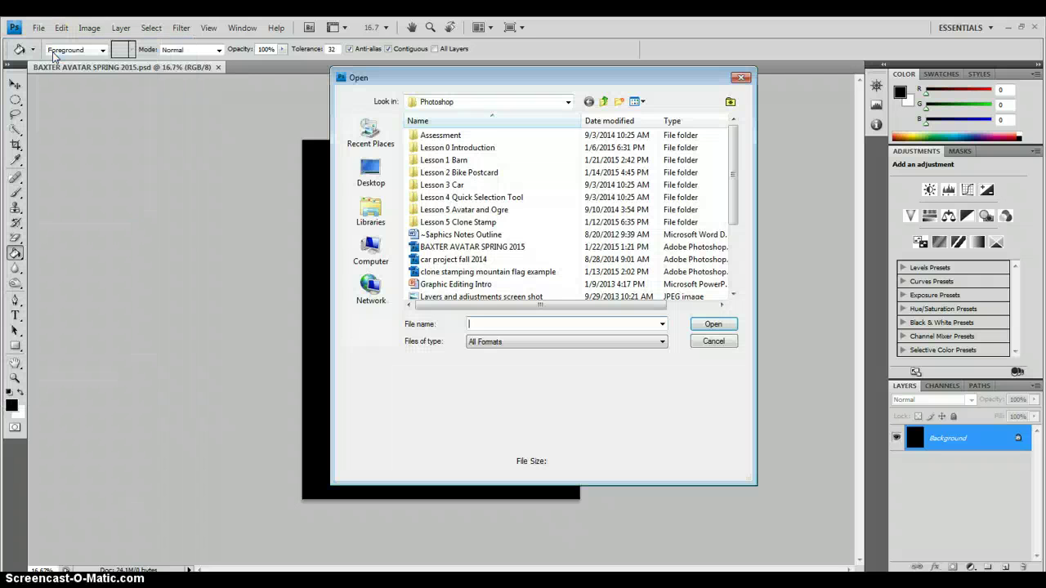
left_click(372, 250)
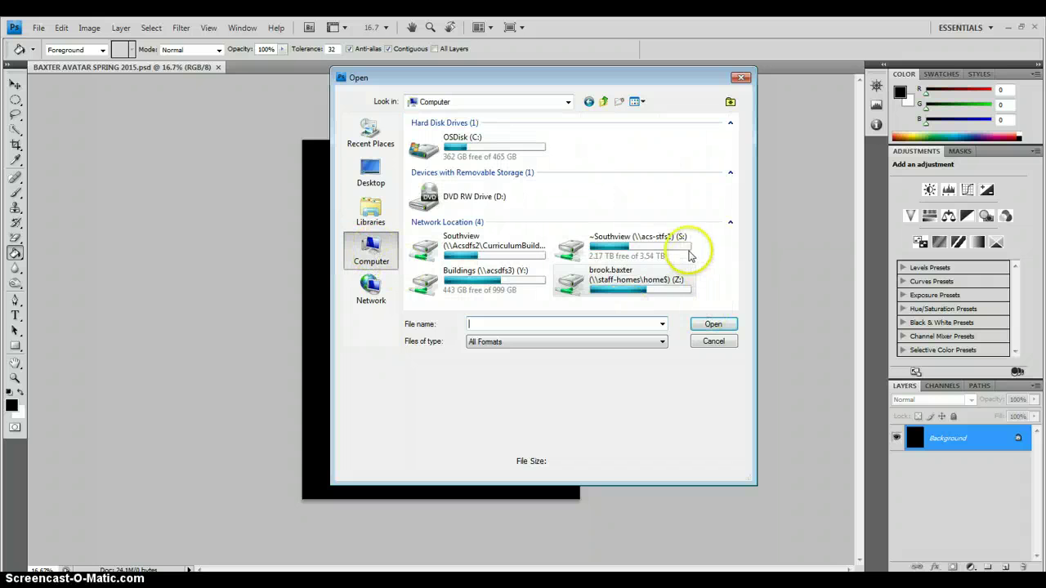
double_click(654, 246)
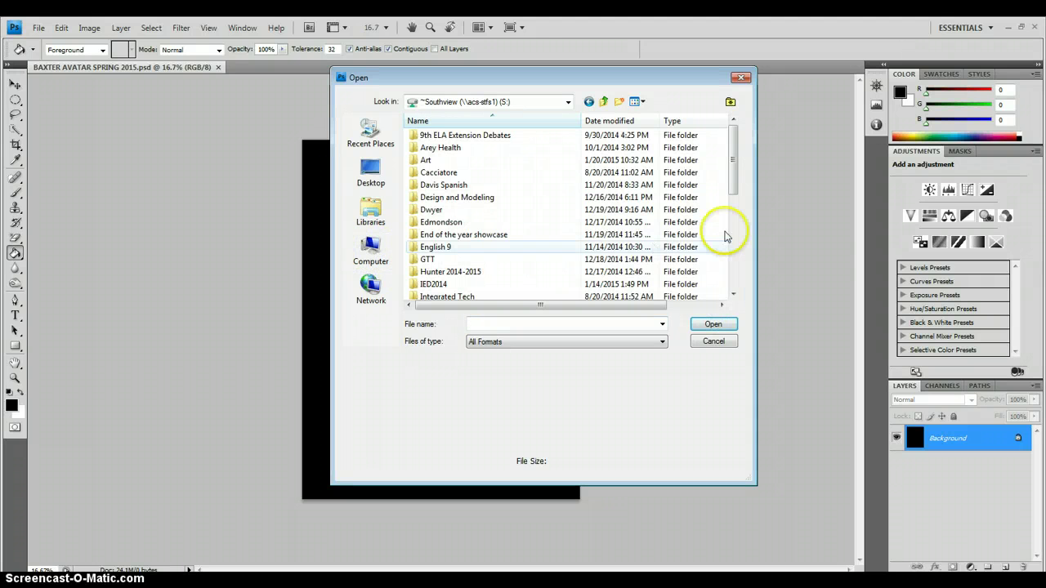
left_click_drag(736, 189, 740, 263)
double_click(449, 272)
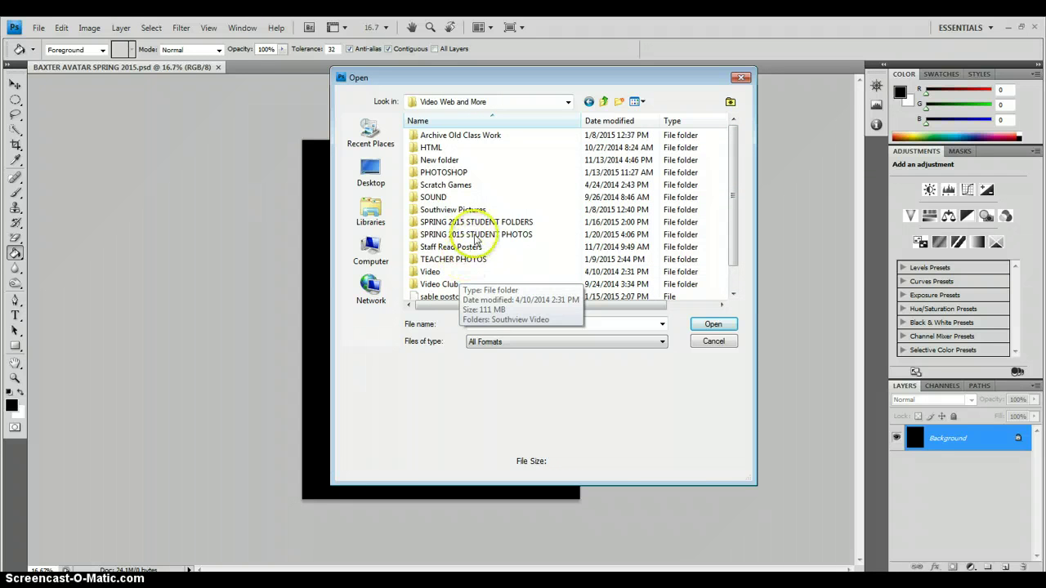
double_click(482, 235)
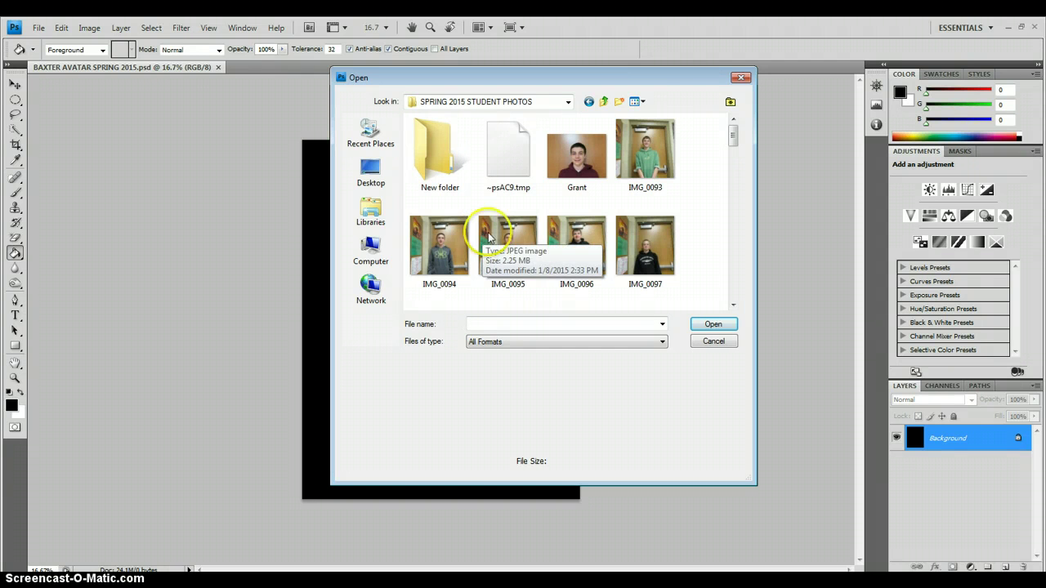
Step: Switch the photo folder's display to List view and back to Large icons
left_click(643, 102)
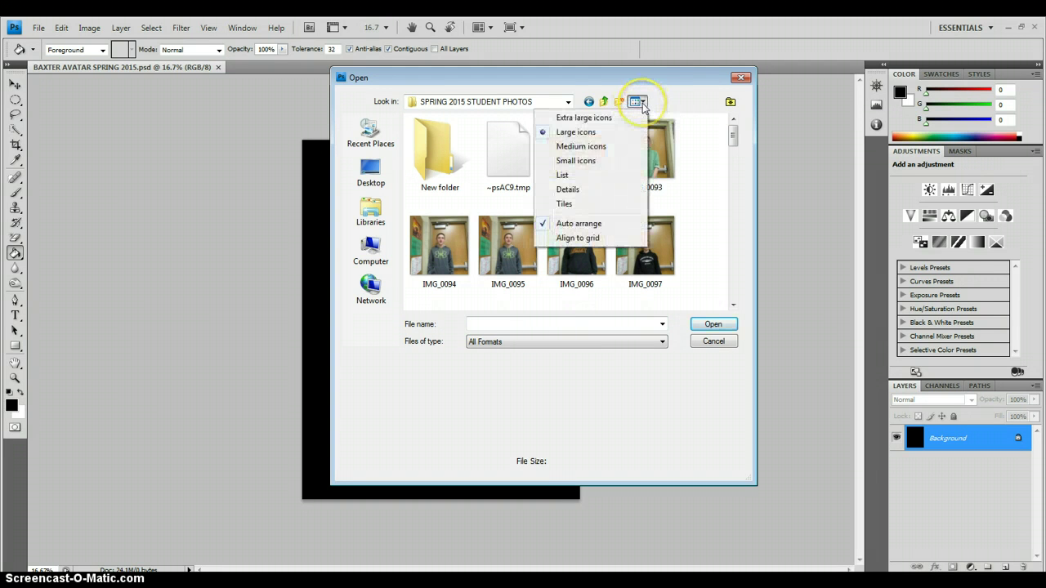
left_click(612, 176)
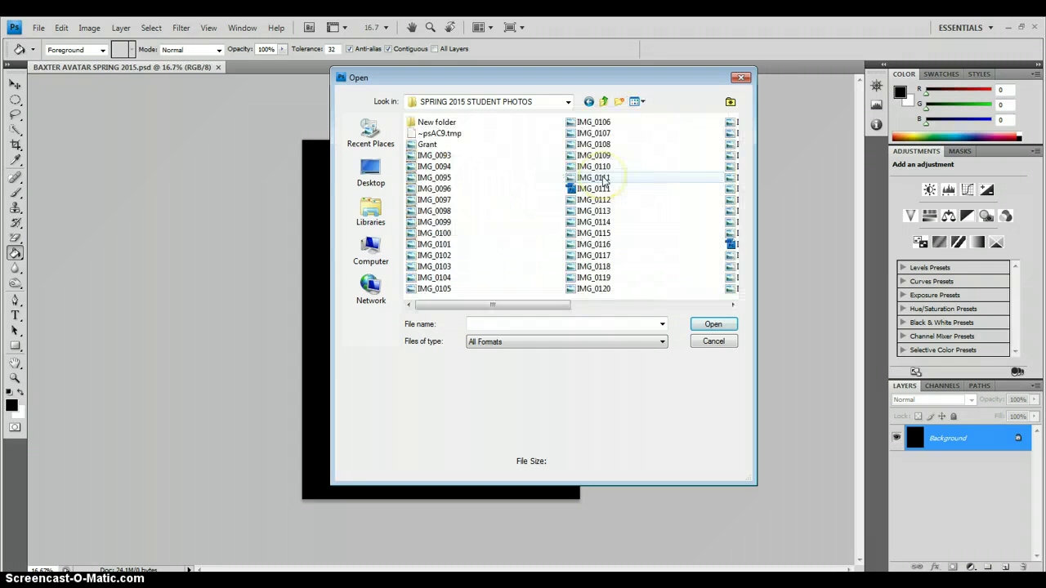
left_click(638, 102)
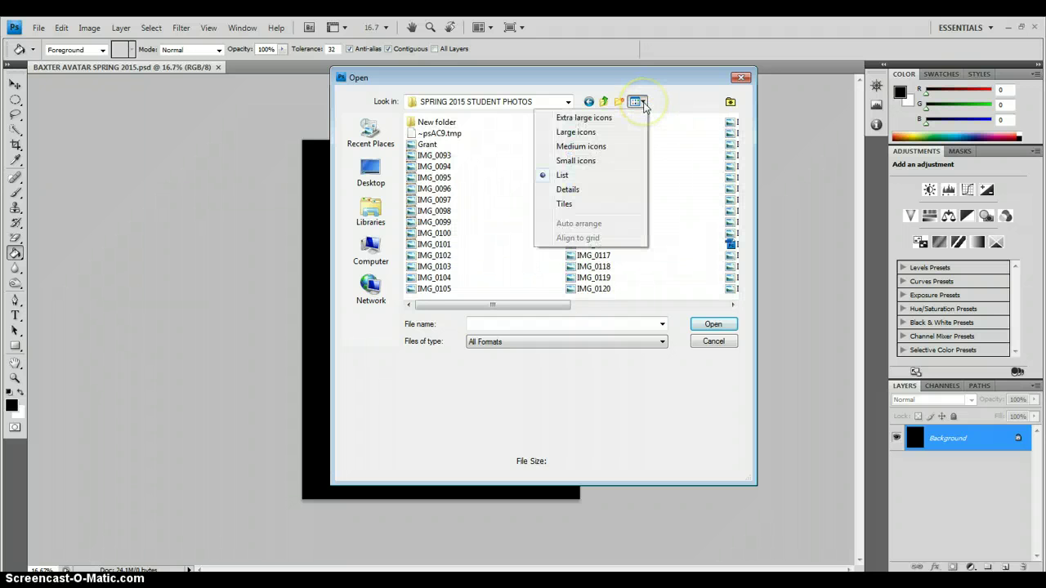
left_click(613, 132)
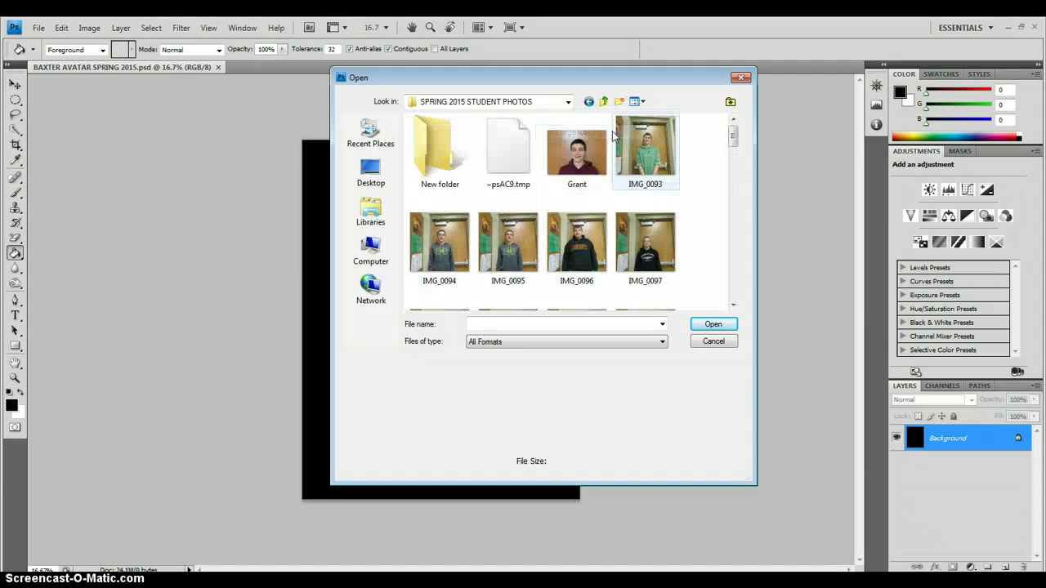
Step: Open the portrait photo IMG_0143 from the student photos folder
left_click(733, 137)
left_click_drag(733, 140, 731, 272)
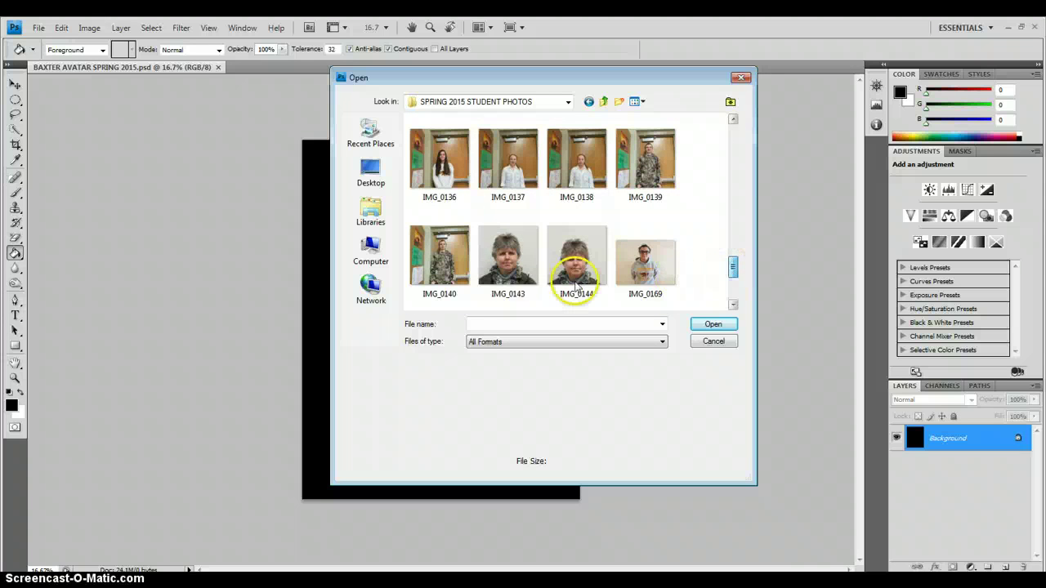
left_click(515, 260)
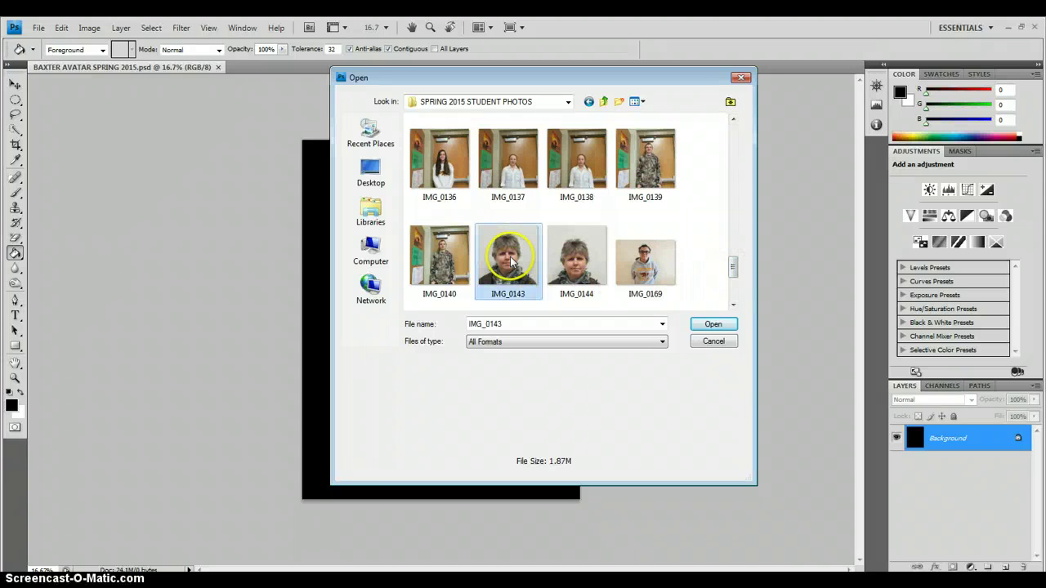
left_click(710, 327)
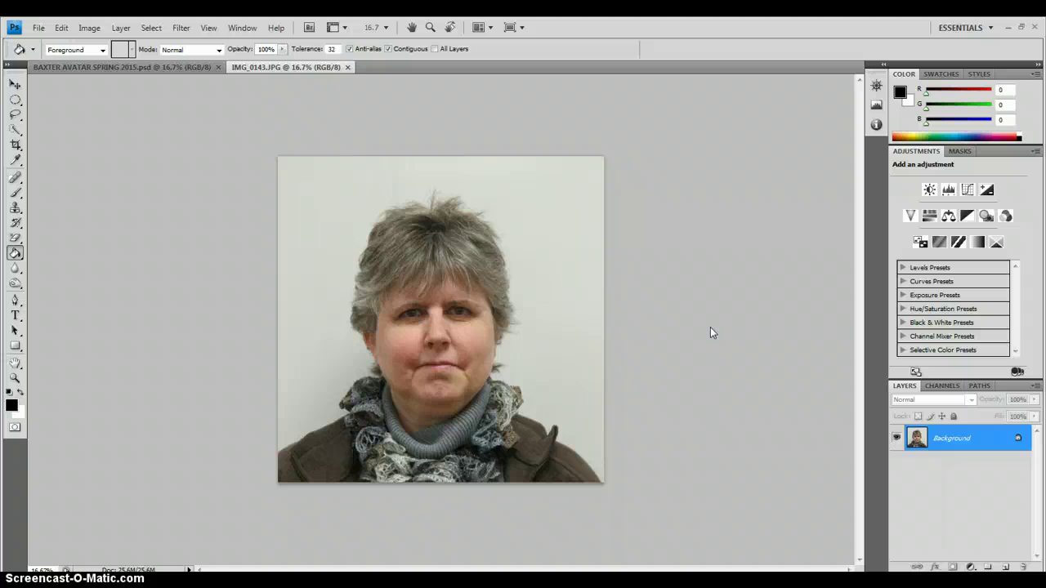
left_click(243, 28)
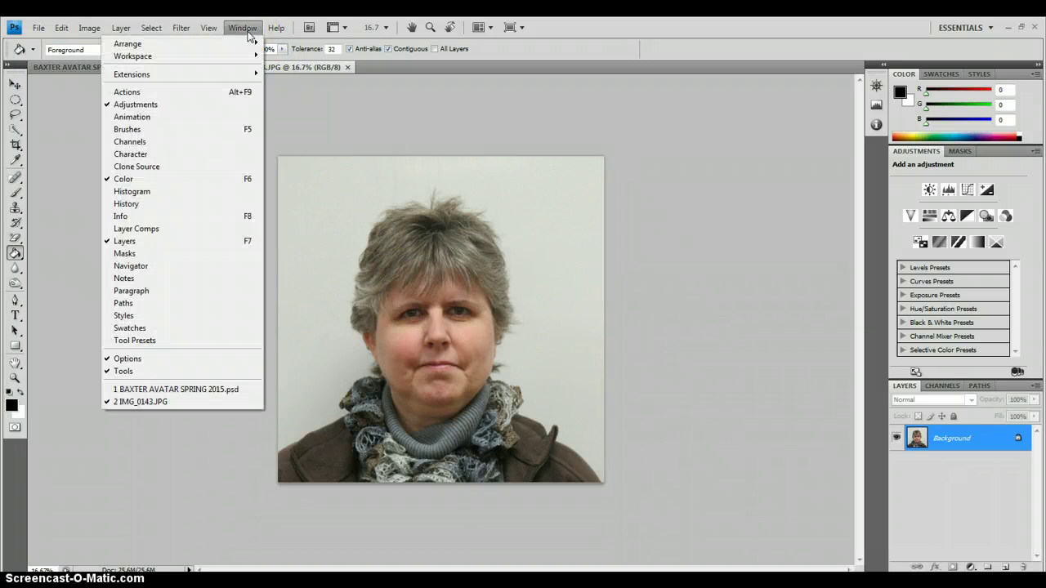
mouse_move(245, 42)
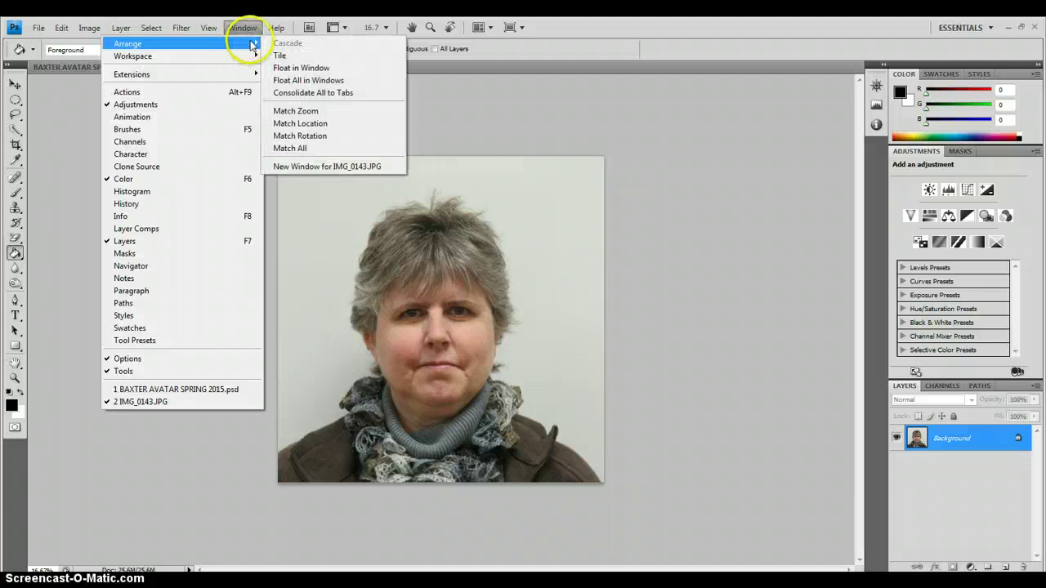
left_click(247, 26)
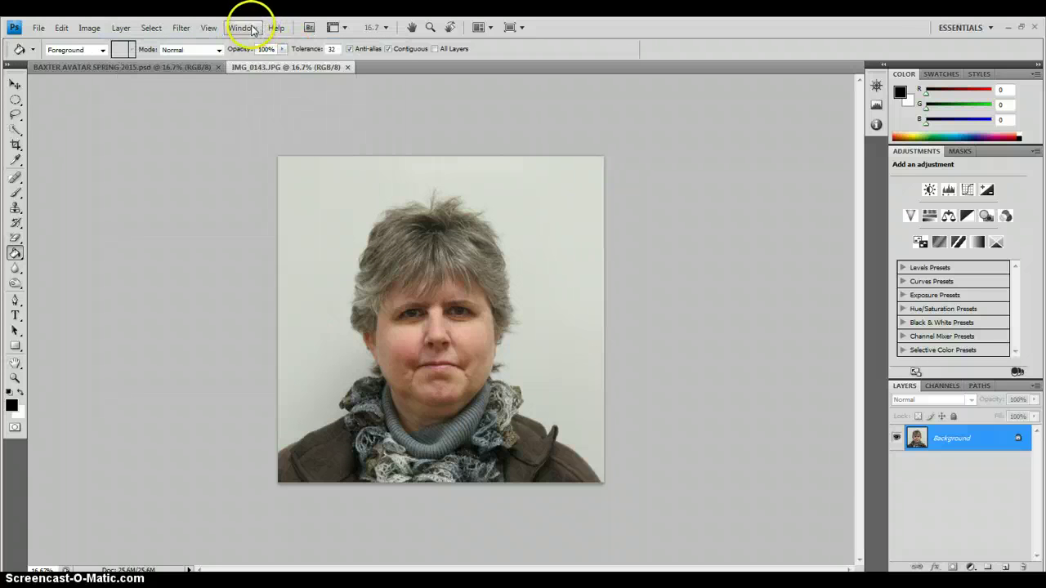
Step: Arrange the black avatar document and the portrait photo side by side in two vertical panes
left_click(490, 29)
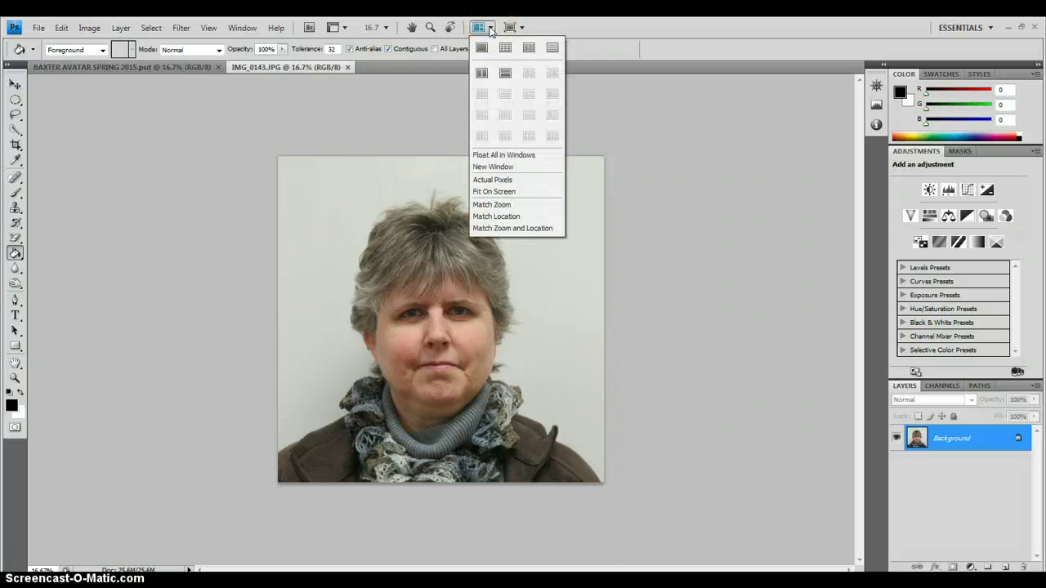
left_click(482, 76)
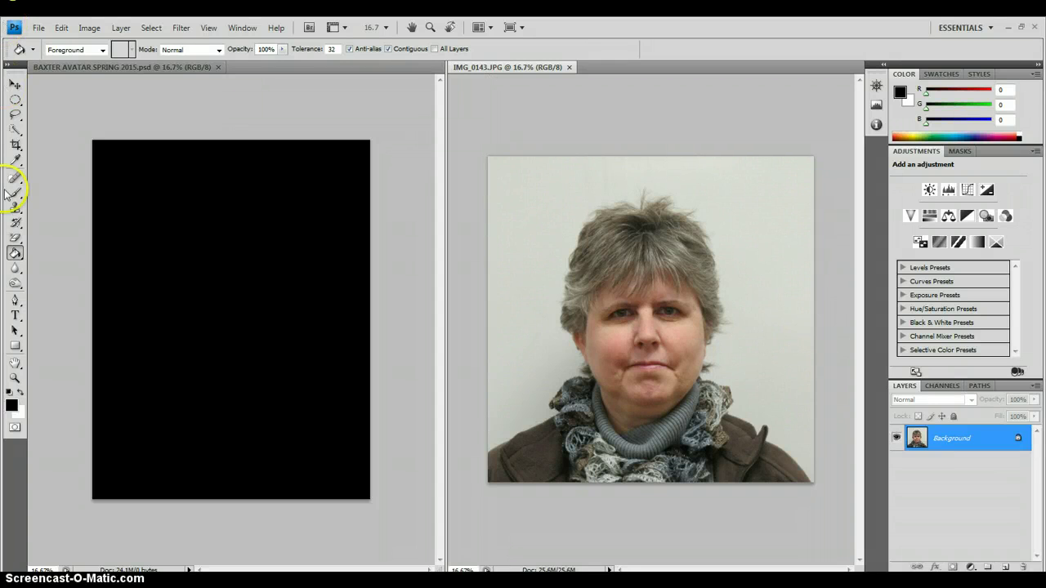
Step: Select the person in IMG_0143 with the Quick Selection tool, subtracting the excess background beside the hair and neck
left_click(15, 131)
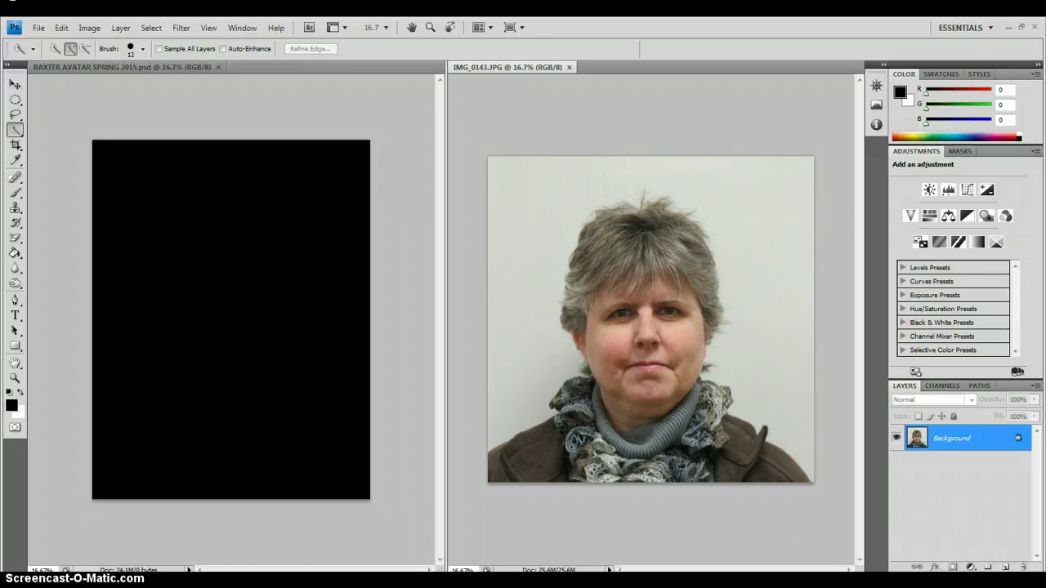
mouse_move(625, 210)
left_mouse_down()
mouse_move(597, 230)
mouse_move(580, 323)
mouse_move(611, 376)
mouse_move(602, 405)
mouse_move(576, 387)
mouse_move(562, 446)
mouse_move(538, 448)
mouse_move(599, 436)
mouse_move(641, 449)
mouse_move(643, 469)
mouse_move(605, 477)
mouse_move(748, 472)
mouse_move(708, 396)
mouse_move(718, 315)
left_mouse_up()
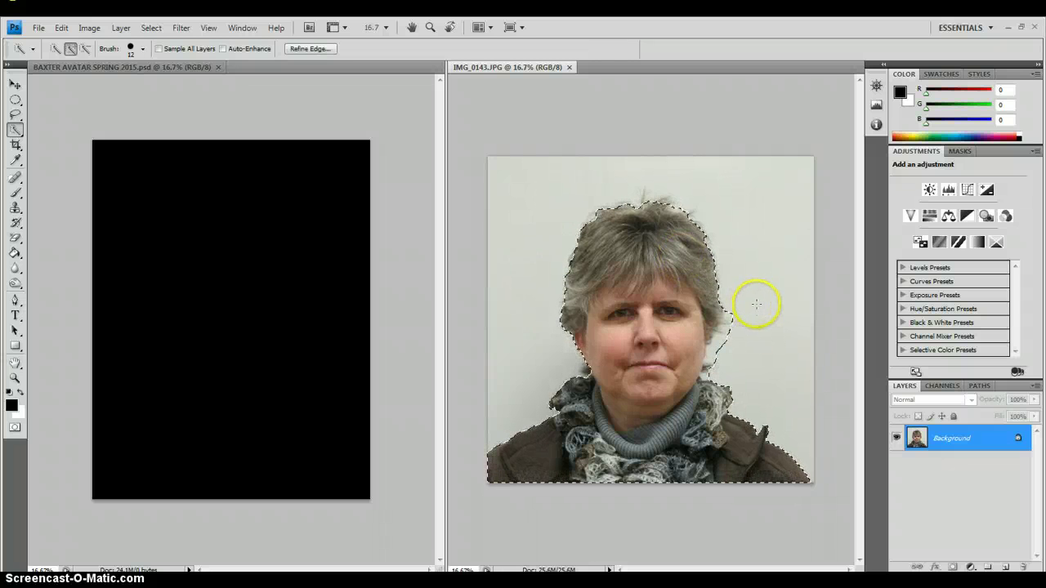
key("alt")
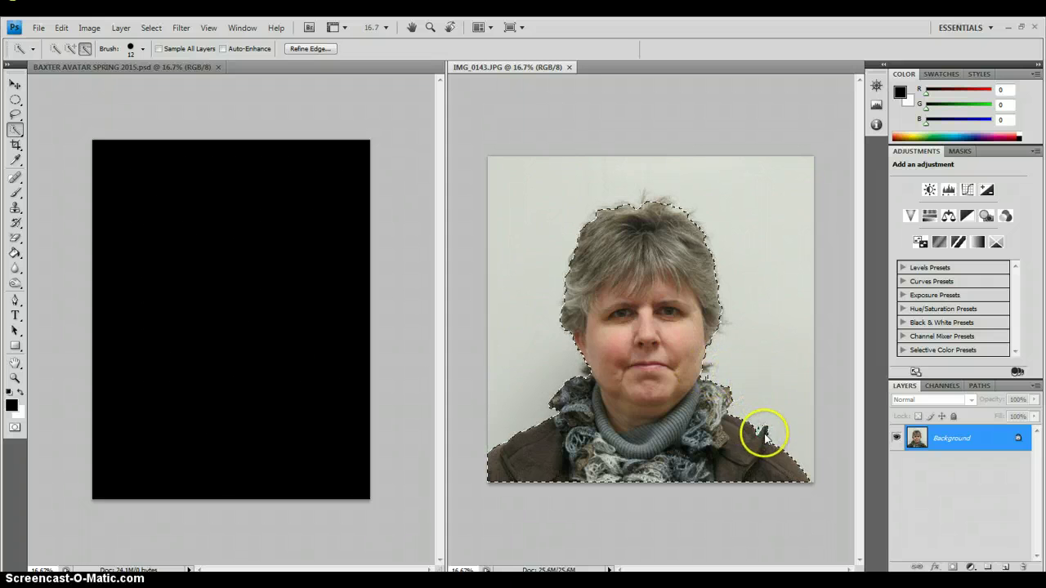
left_click(680, 211)
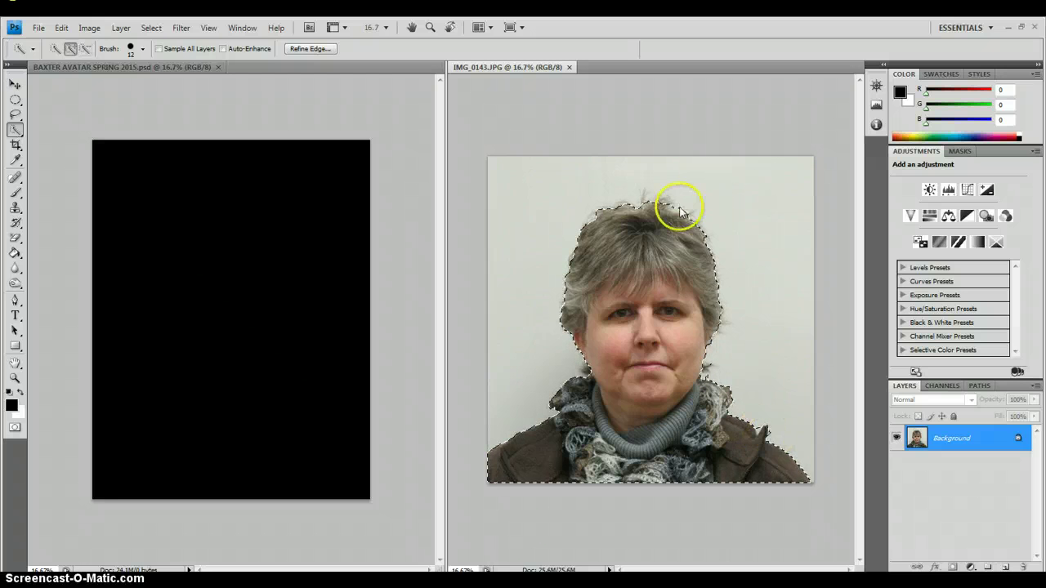
left_click(726, 378)
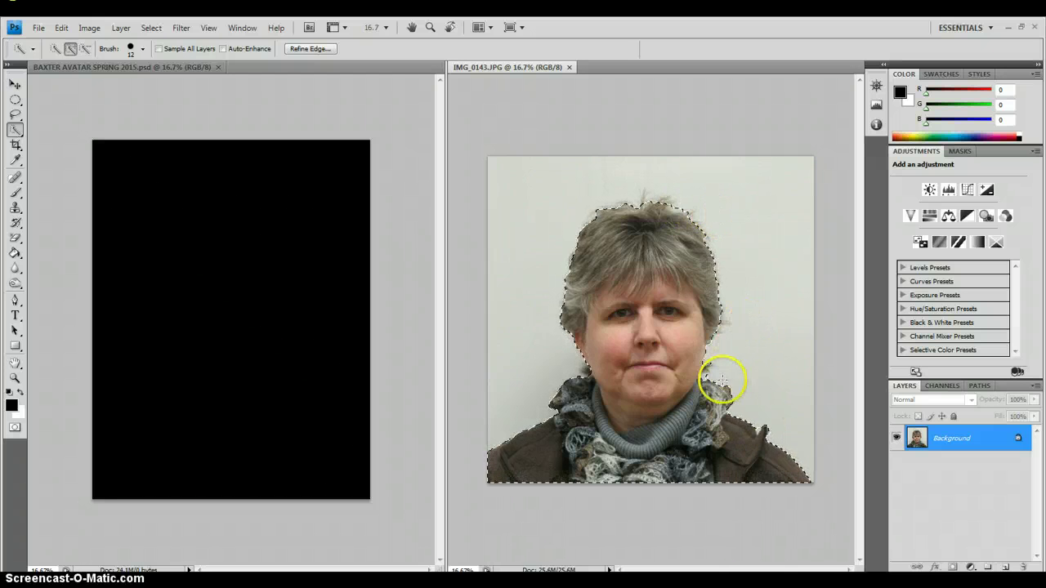
left_click(707, 376)
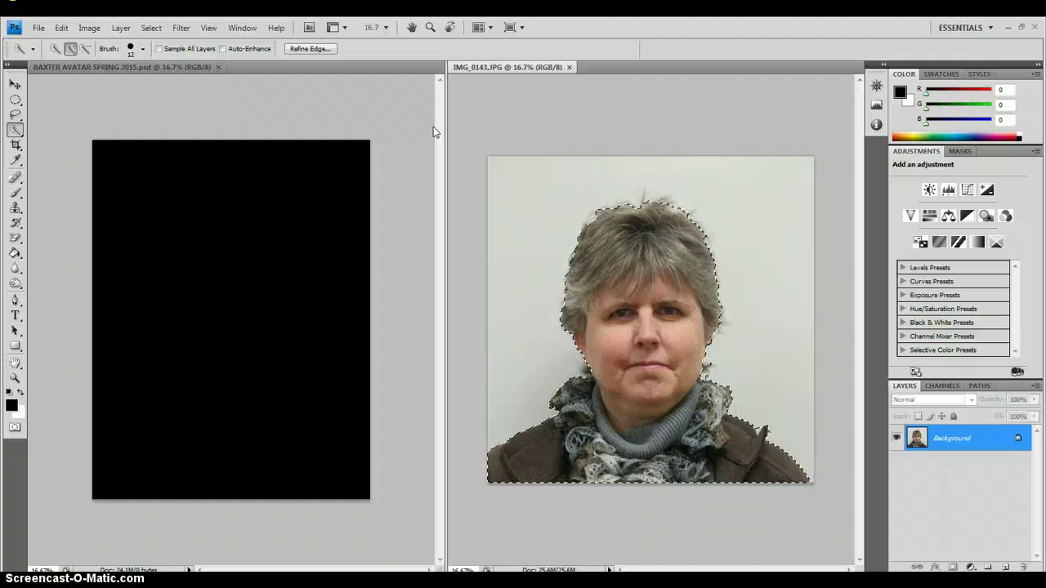
Step: Clear the selected figure from the photo and undo the clearing
key("Delete")
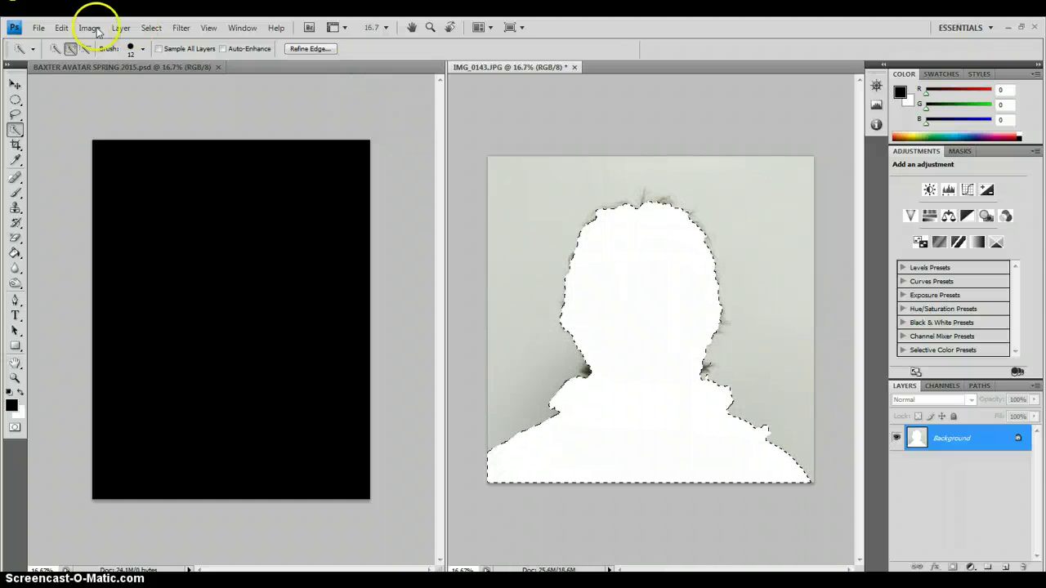
left_click(62, 27)
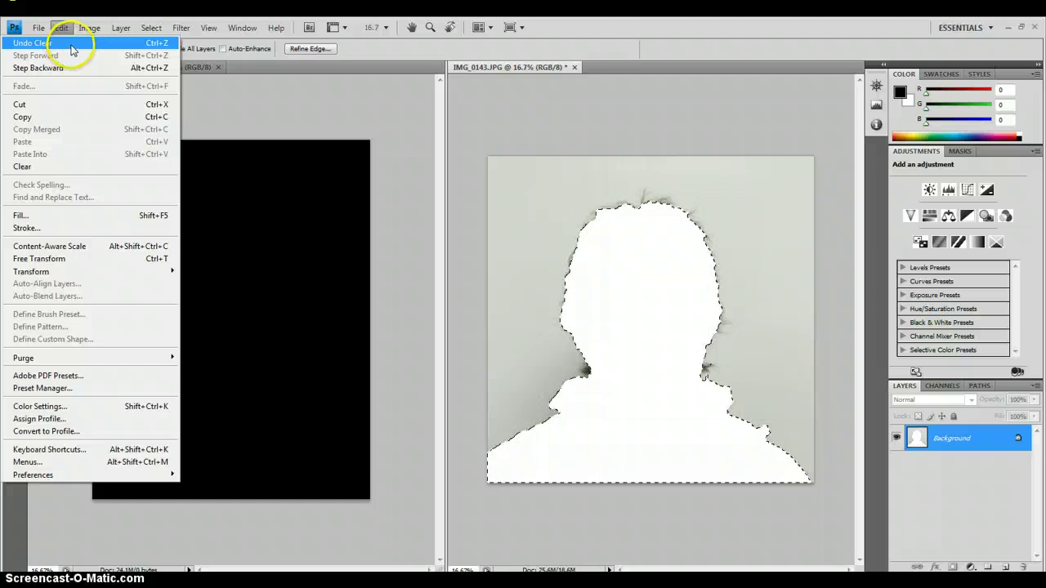
left_click(65, 37)
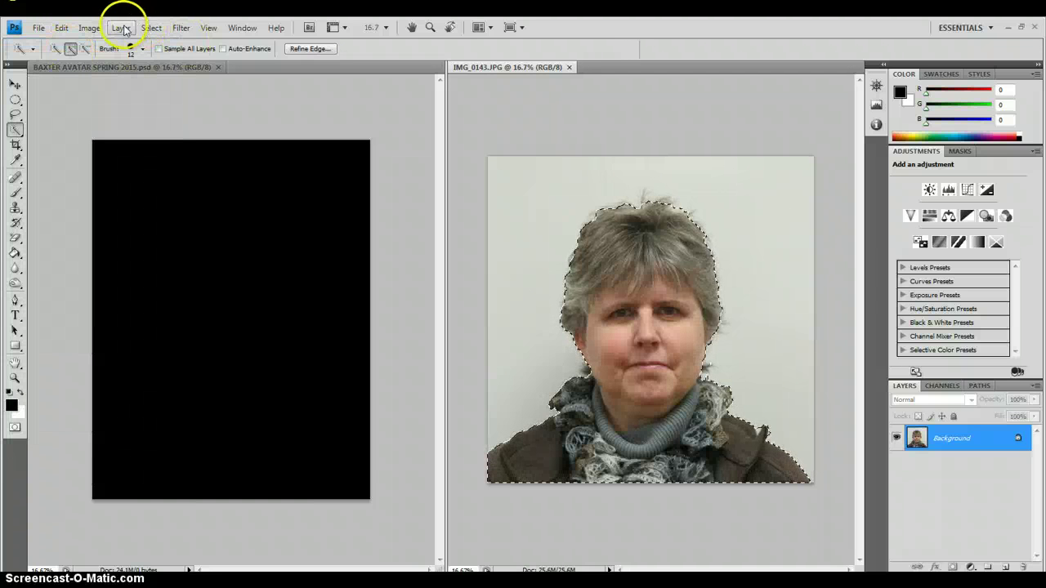
Step: Invert the selection to clear the photo's background around the person, and deselect
left_click(153, 28)
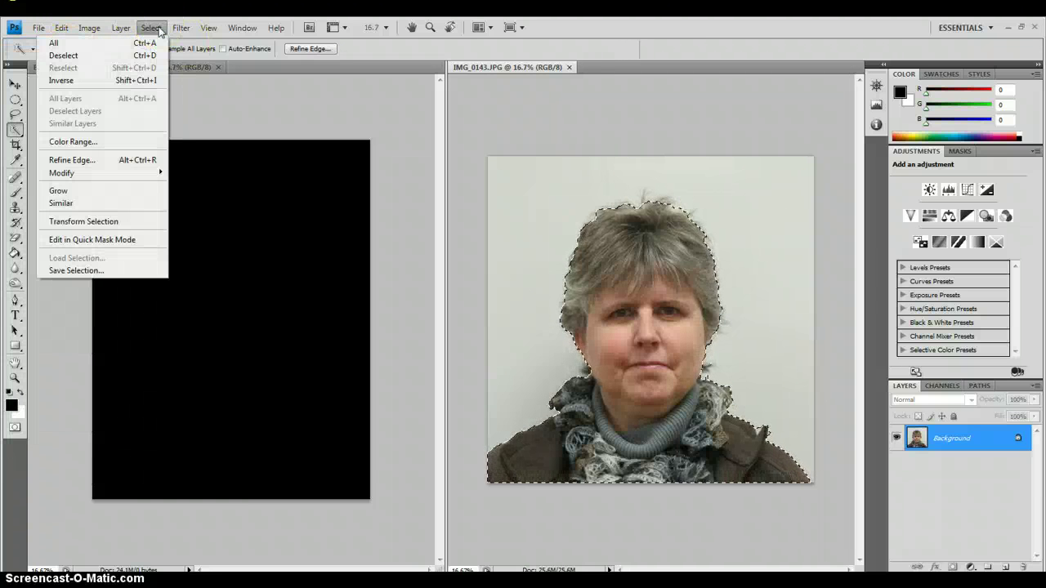
left_click(148, 81)
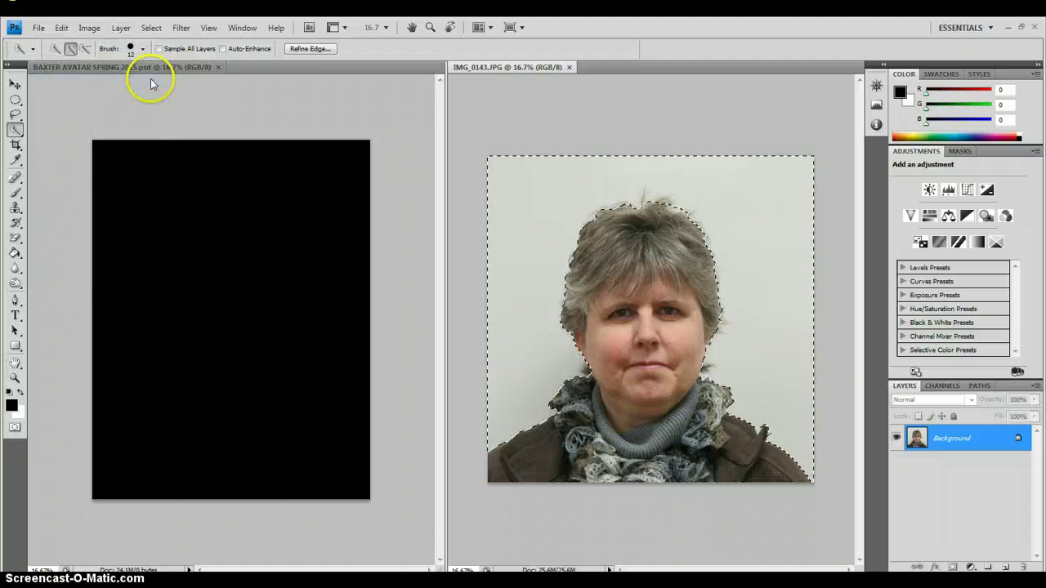
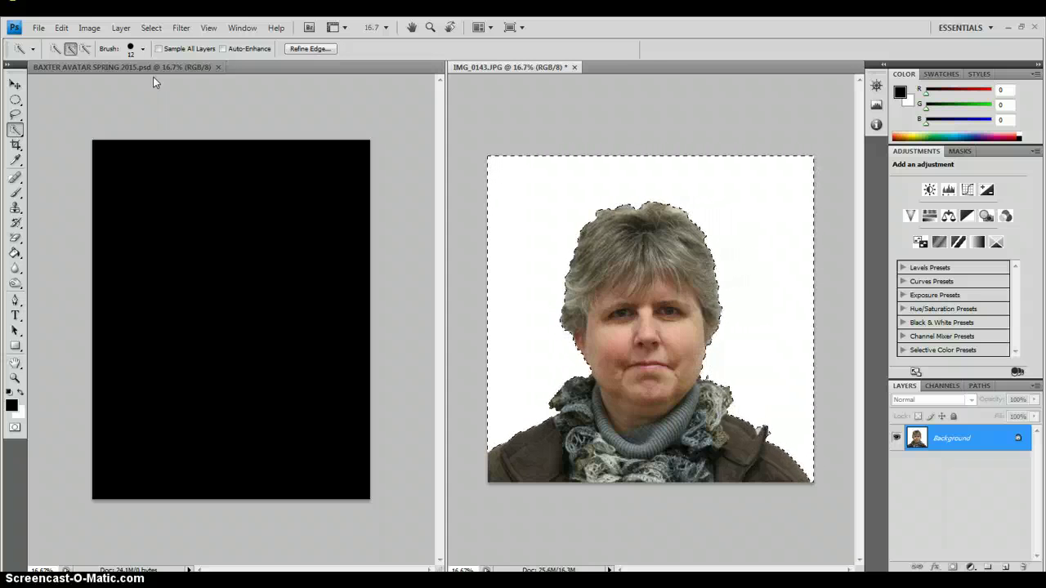
key("ctrl+d")
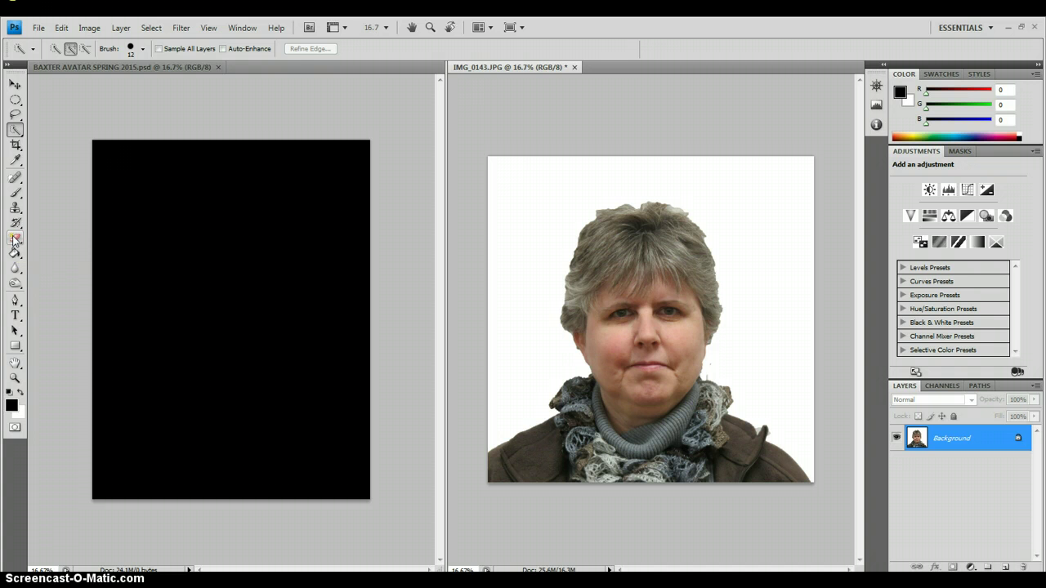
Step: Make the photo's white background transparent with the Magic Eraser and copy the cut-out person onto the black avatar canvas with the Move tool
mouse_move(14, 239)
left_mouse_down()
mouse_move(33, 233)
mouse_move(59, 263)
left_mouse_up()
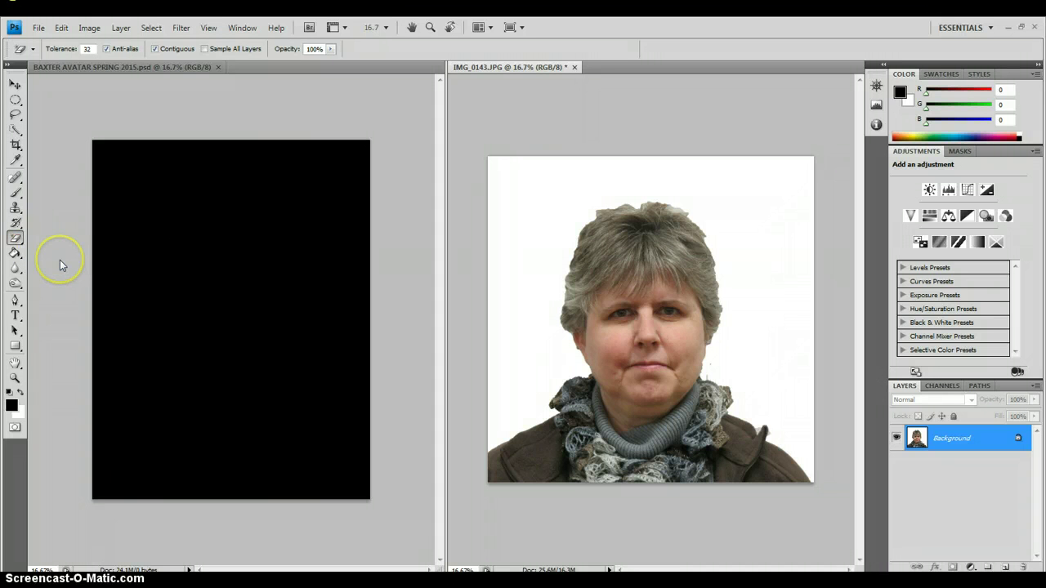
left_click(523, 245)
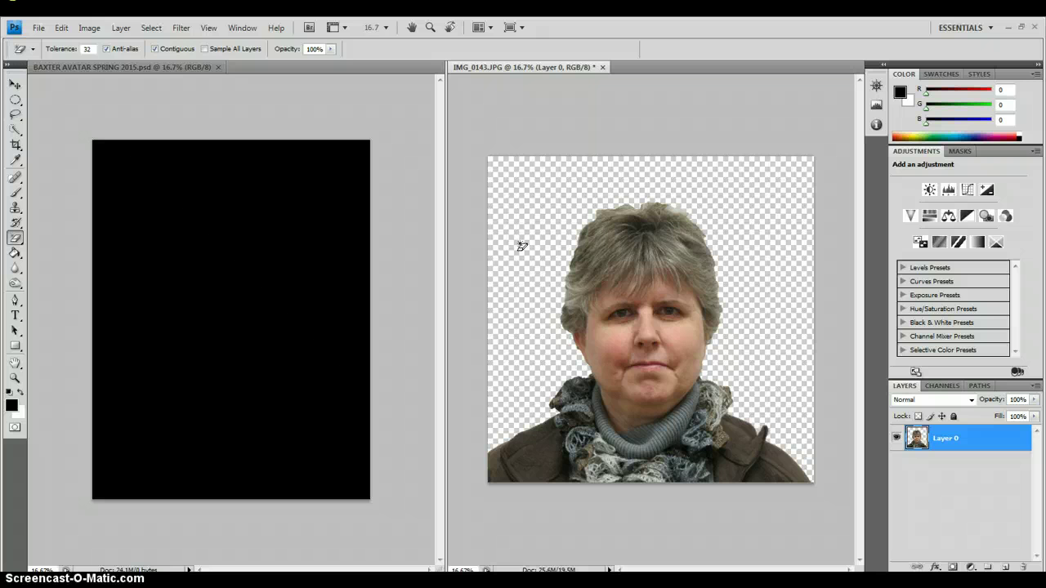
left_click(15, 85)
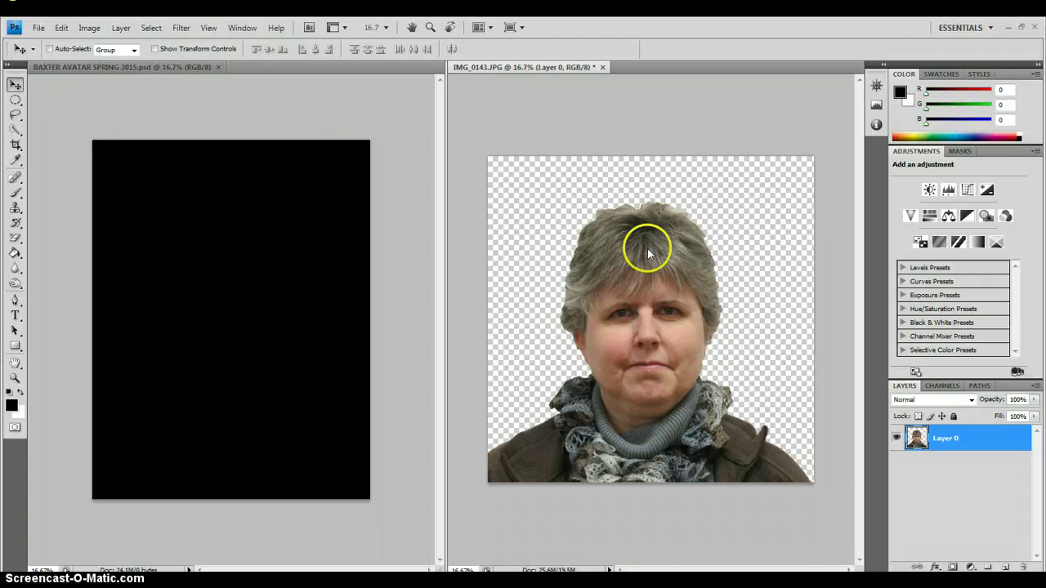
left_click_drag(648, 254, 247, 261)
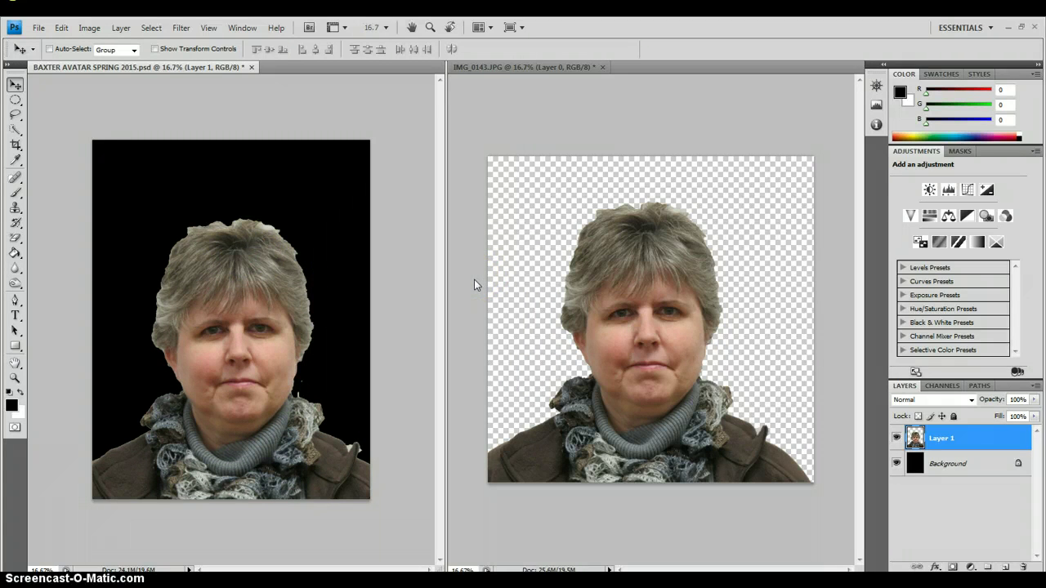
Step: Scale the figure on the avatar canvas proportionally to about 110% with Free Transform and centre it horizontally with its shoulders reaching the lower edge
left_click_drag(286, 310, 251, 320)
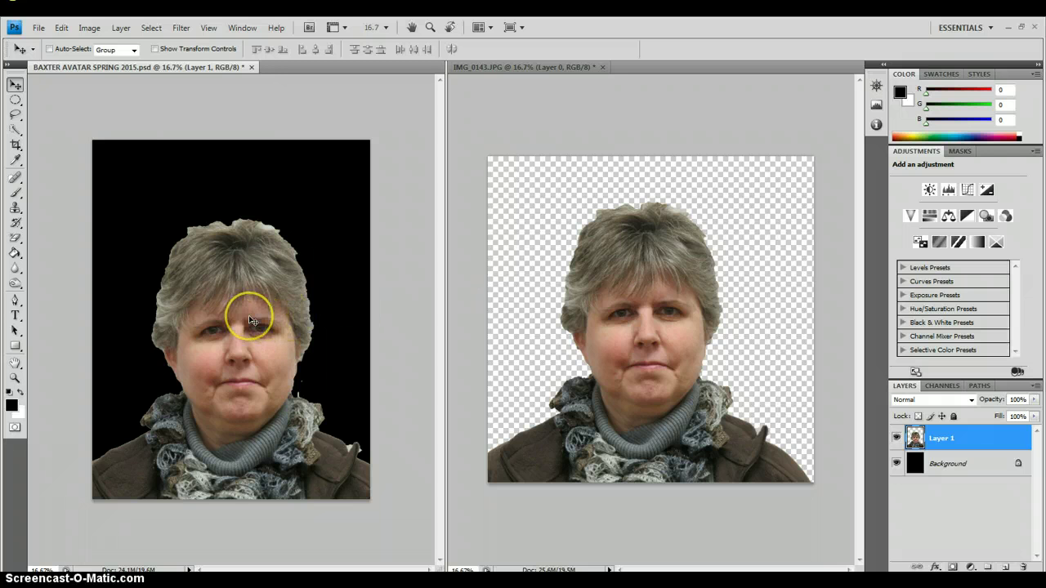
left_click(90, 29)
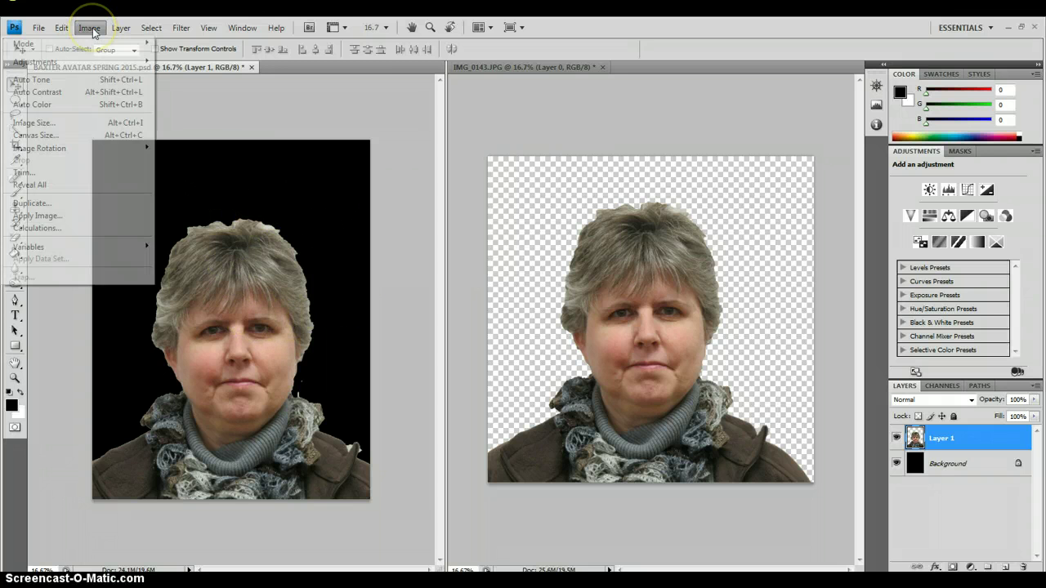
left_click_drag(93, 31, 99, 260)
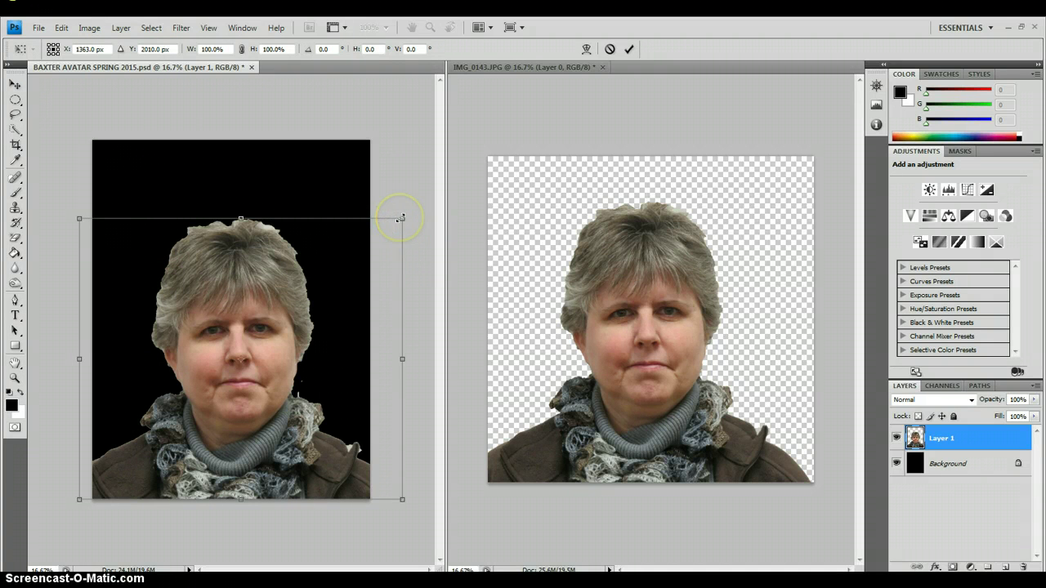
mouse_move(400, 218)
left_mouse_down()
mouse_move(429, 196)
mouse_move(403, 215)
left_mouse_up()
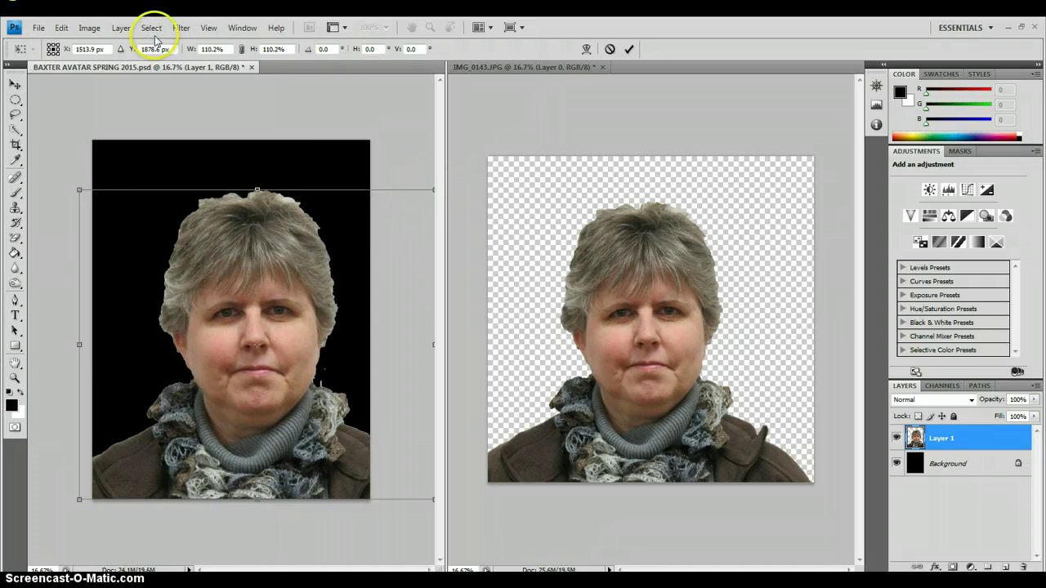
key("Return")
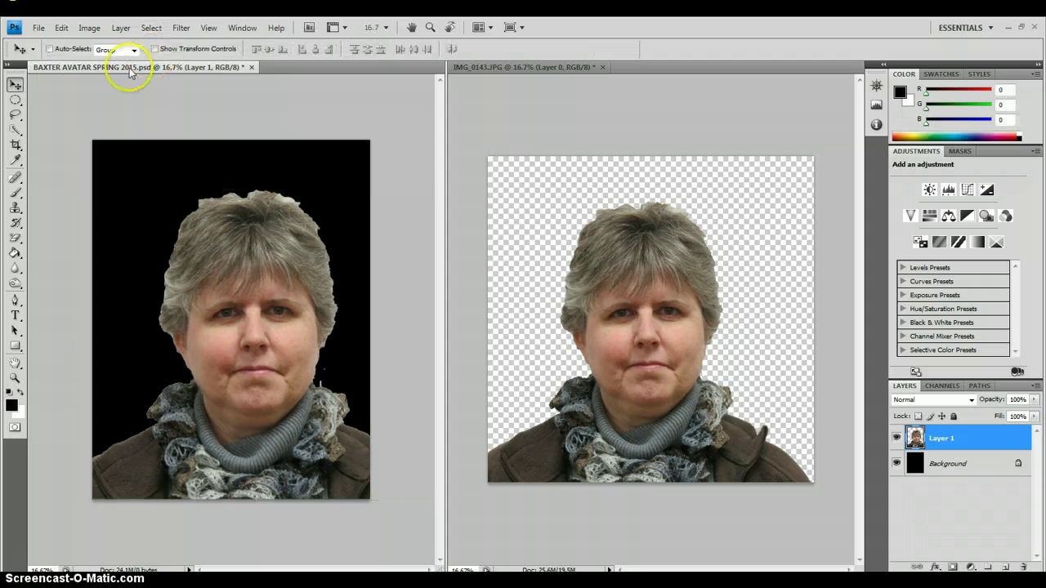
left_click_drag(253, 268, 238, 282)
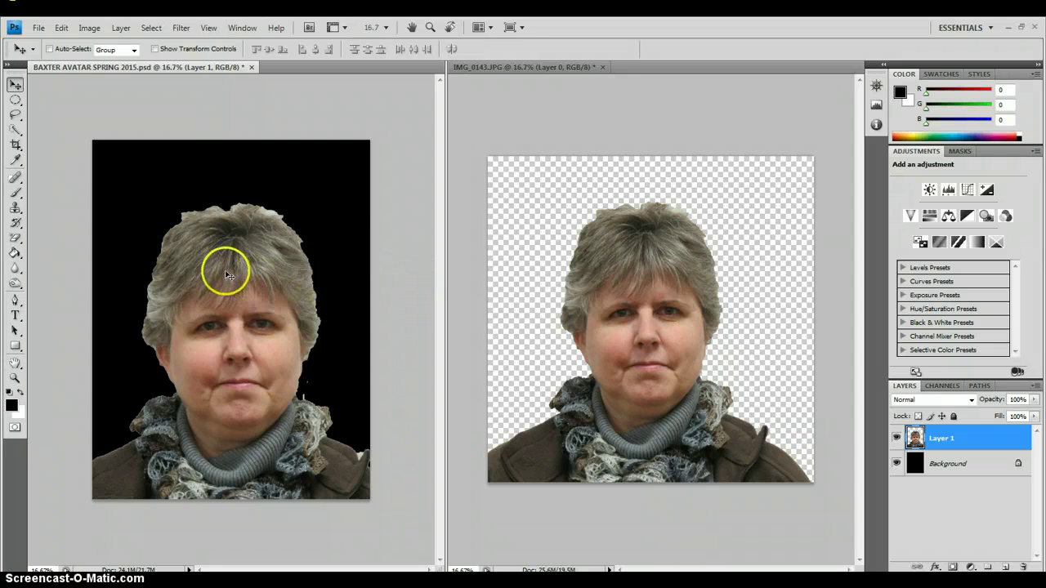
left_click_drag(227, 275, 224, 269)
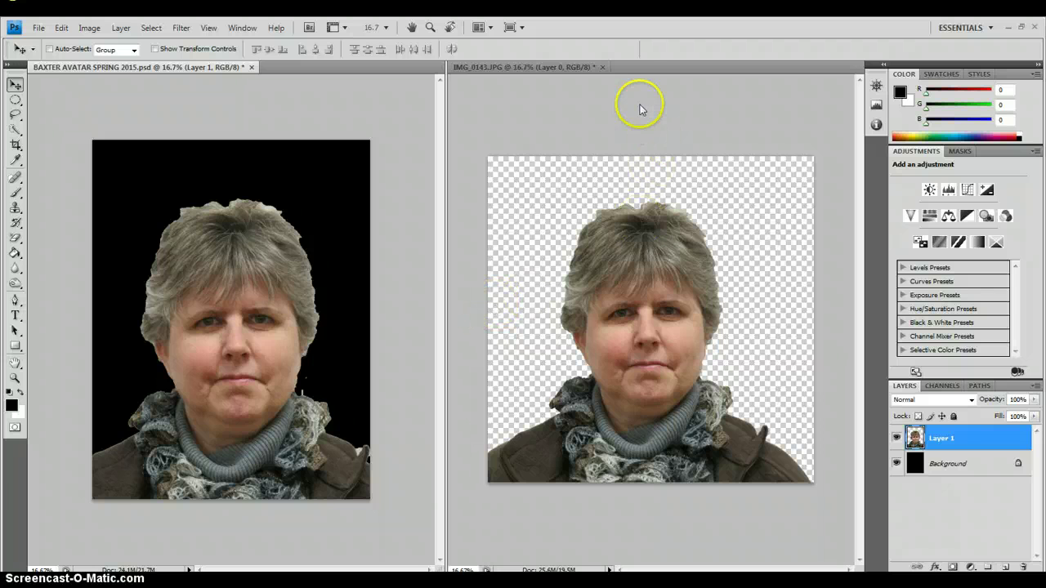
Step: Close IMG_0143.JPG without saving its changes and save the avatar PSD document with Maximize compatibility on
left_click(604, 67)
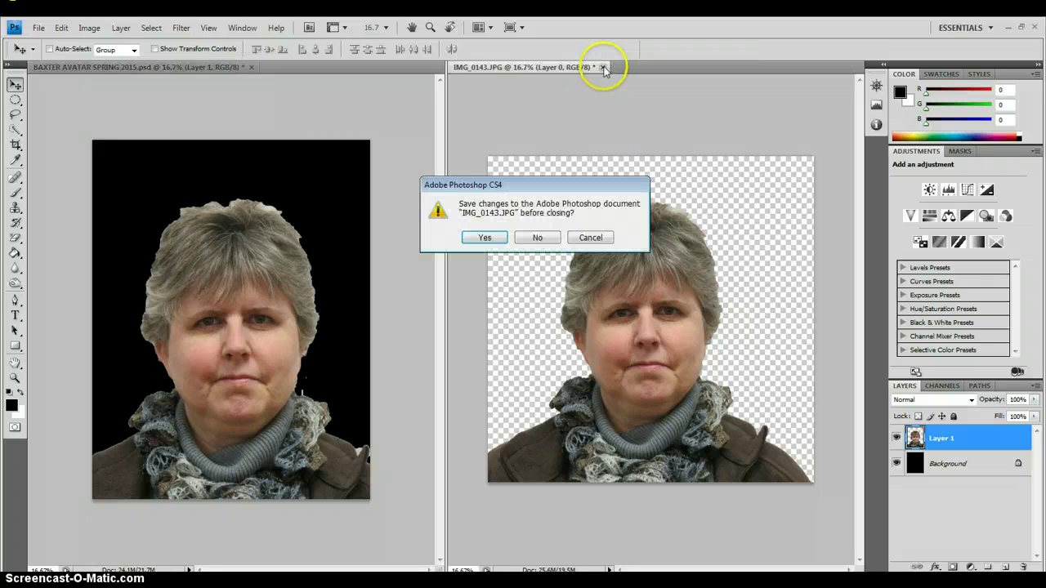
left_click(538, 238)
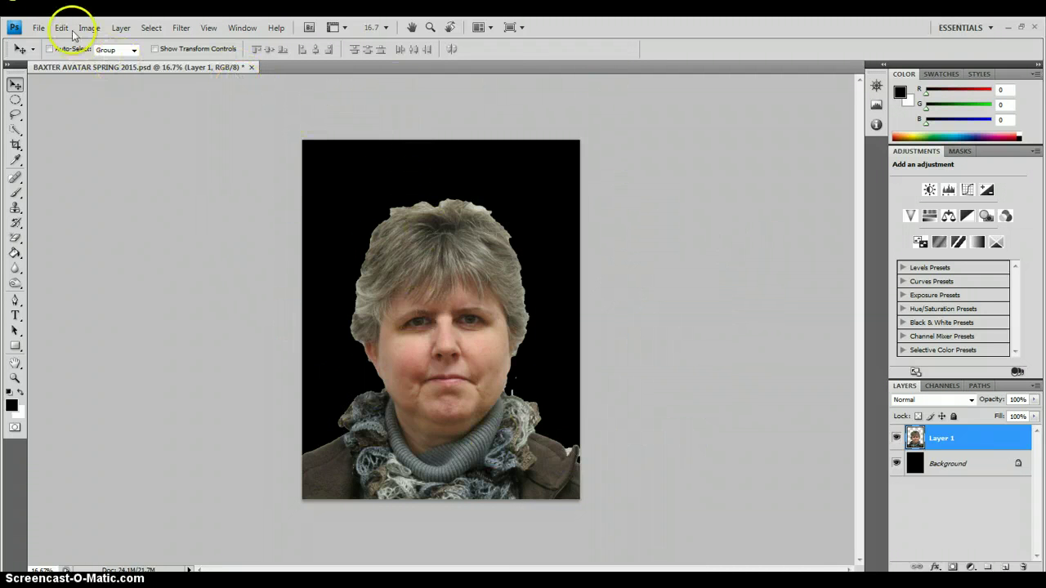
left_click(37, 28)
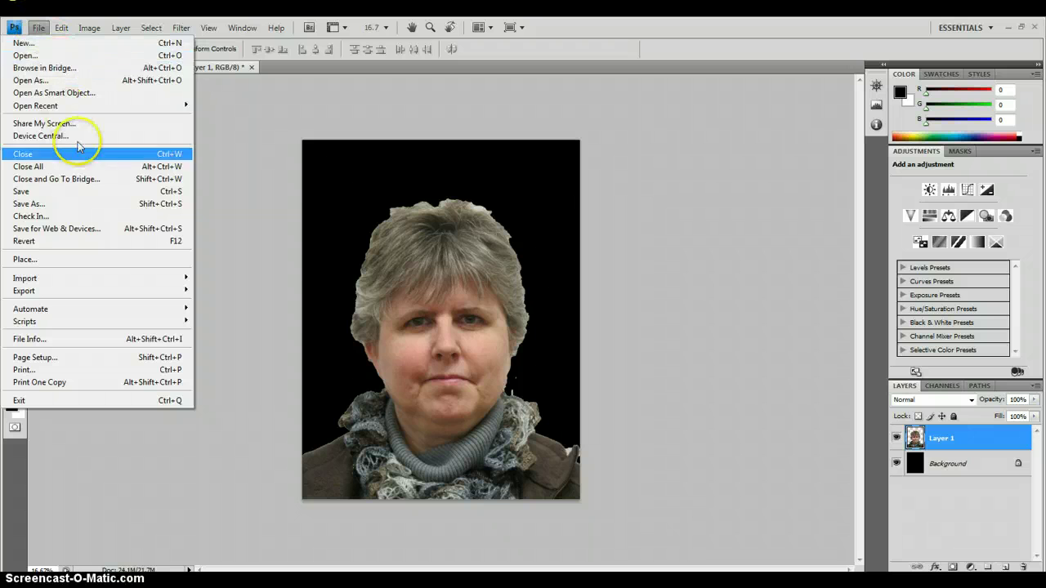
left_click(87, 192)
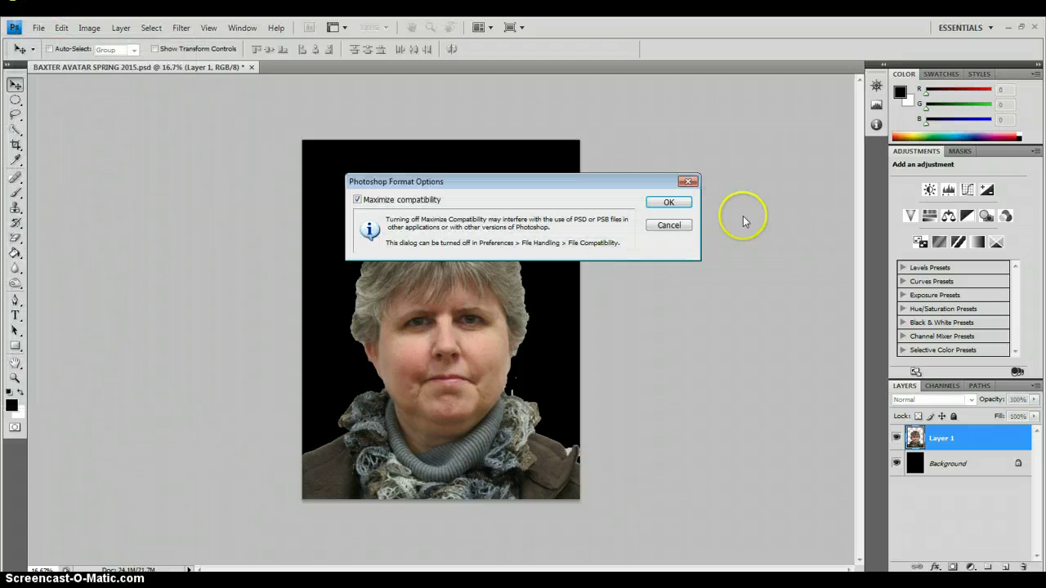
left_click(668, 202)
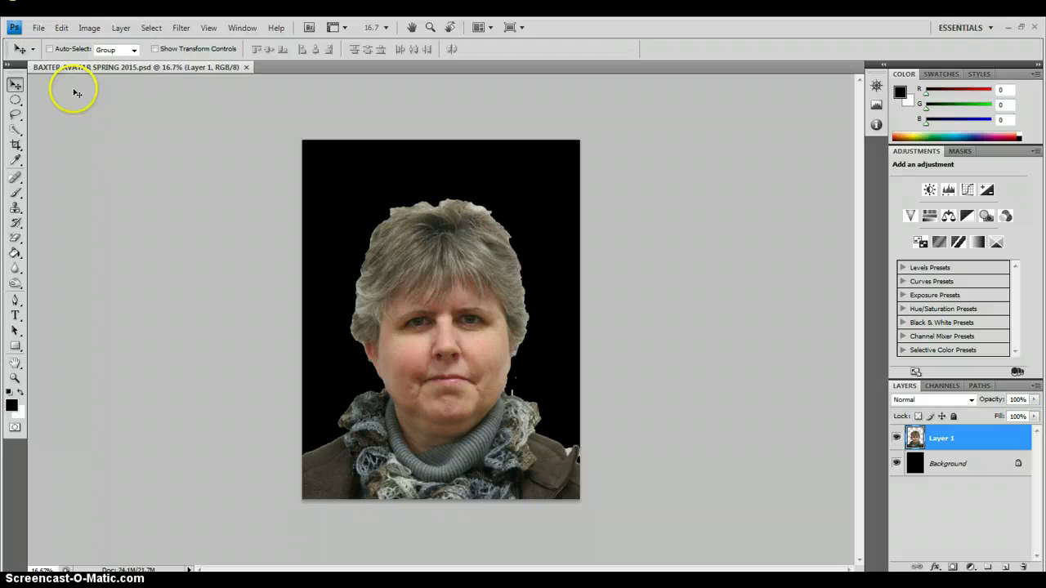